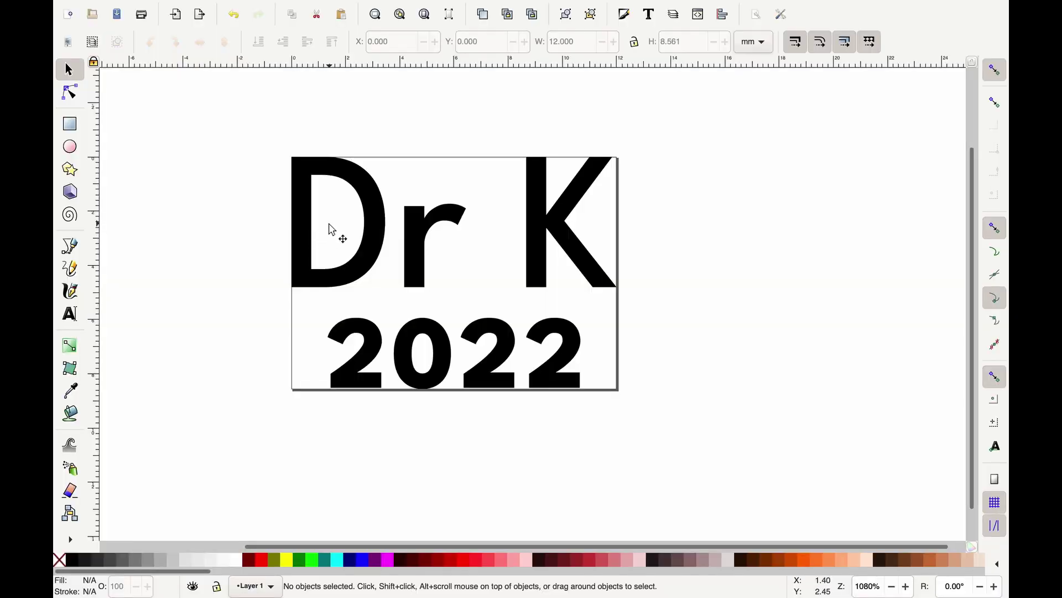
{"action": "left_click", "coordinate": [386, 228]}
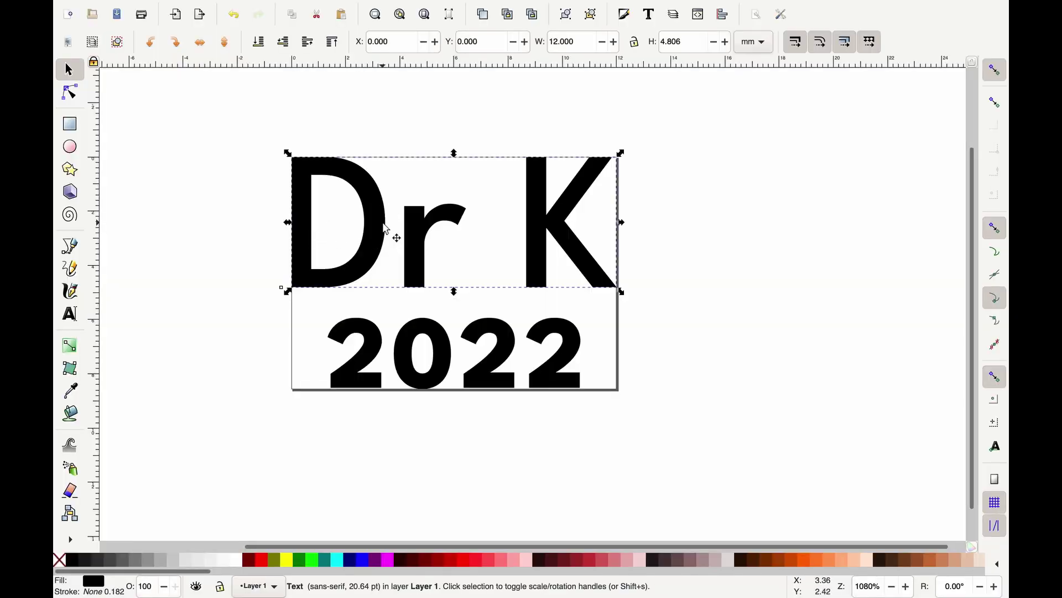
{"action": "key", "text": "t"}
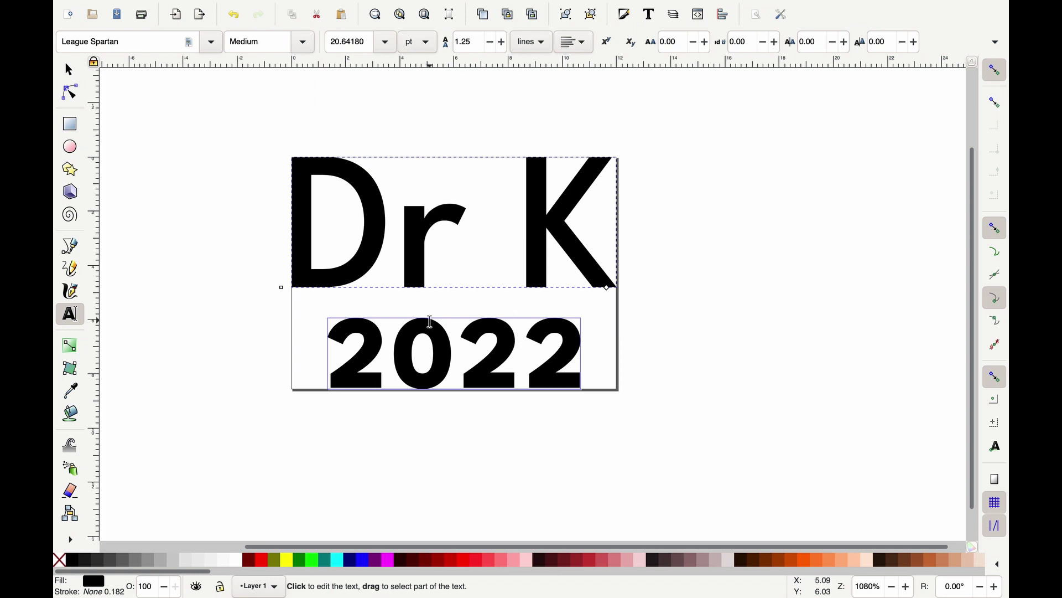
{"action": "left_click", "coordinate": [461, 345]}
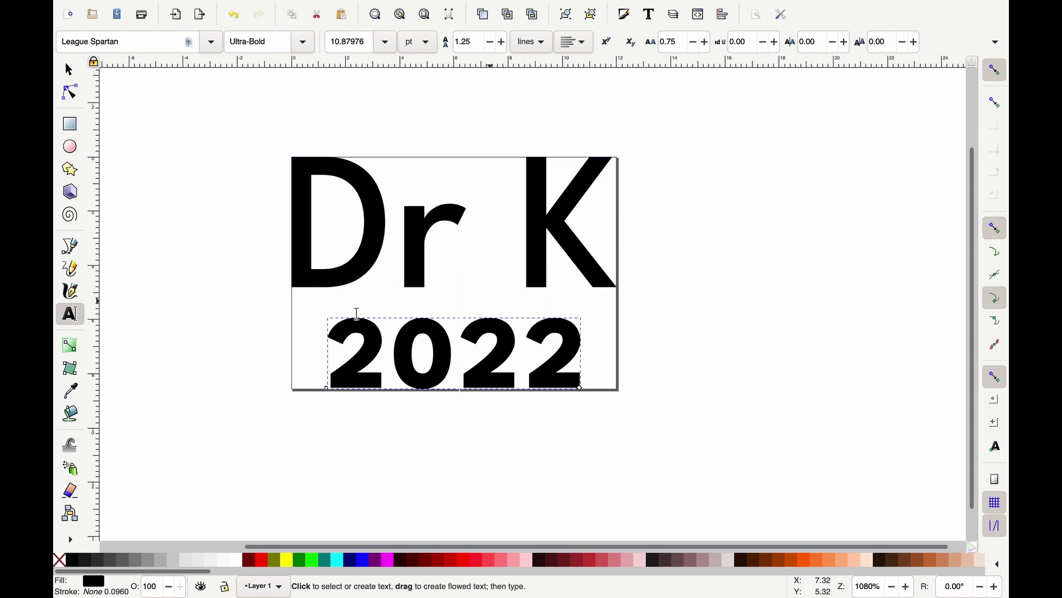
{"action": "left_click", "coordinate": [254, 320]}
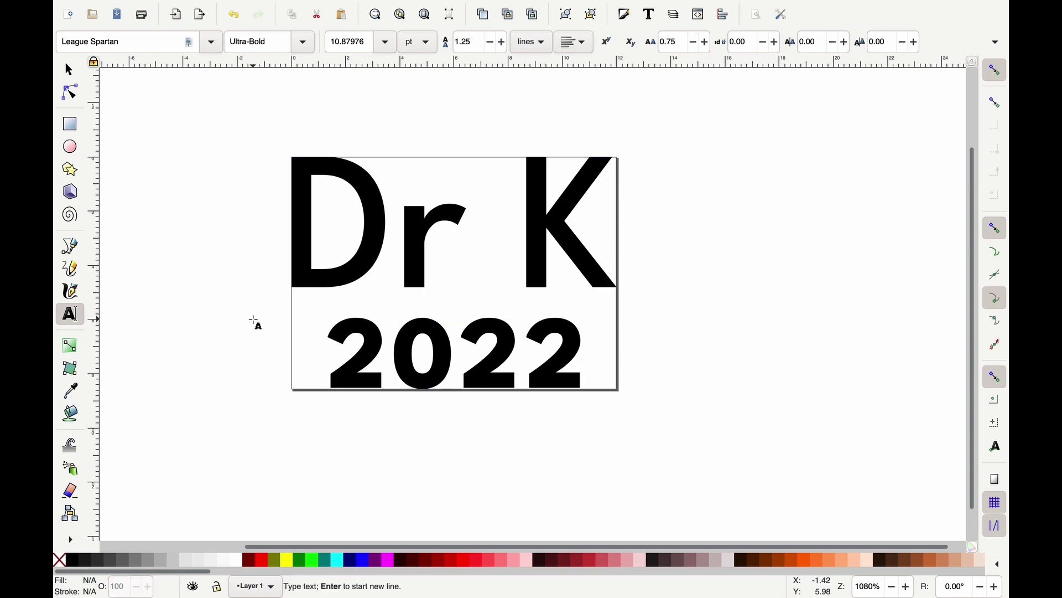
{"action": "key", "text": "ctrl+s"}
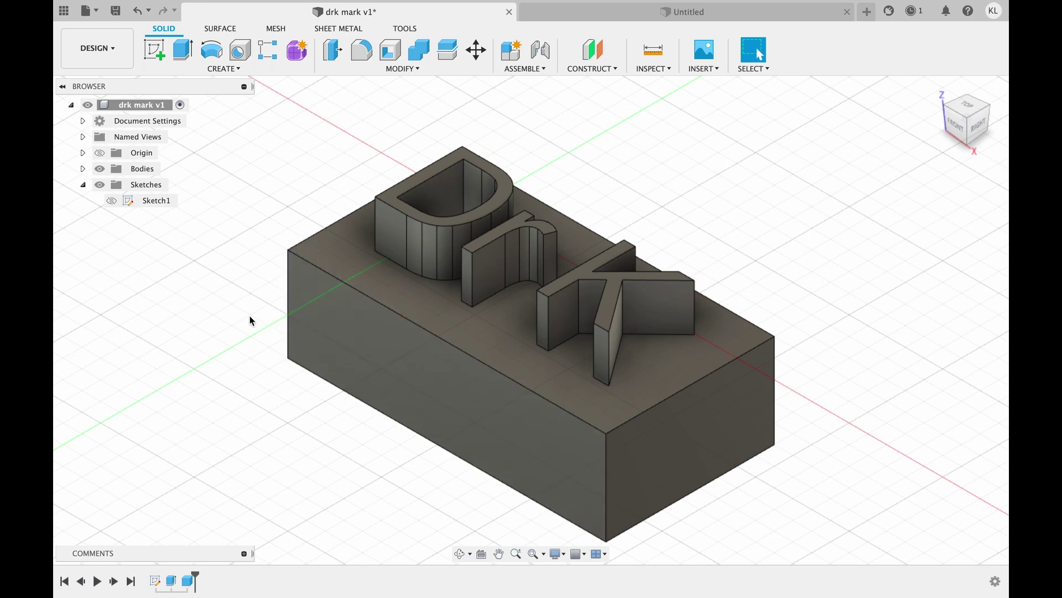
Switch to the new, empty Untitled design tab.
{"action": "left_click", "coordinate": [603, 15]}
Insert drk.svg as a sketch, scale the Dr K 2022 lettering to 2.957, and finish the sketch.
{"action": "left_click", "coordinate": [718, 67]}
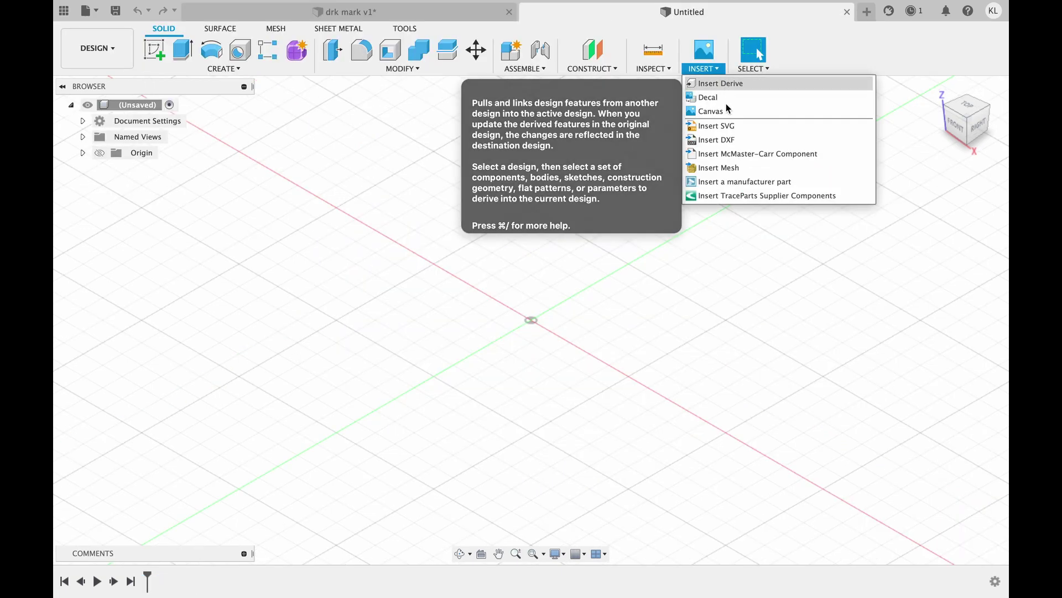
{"action": "left_click", "coordinate": [728, 133]}
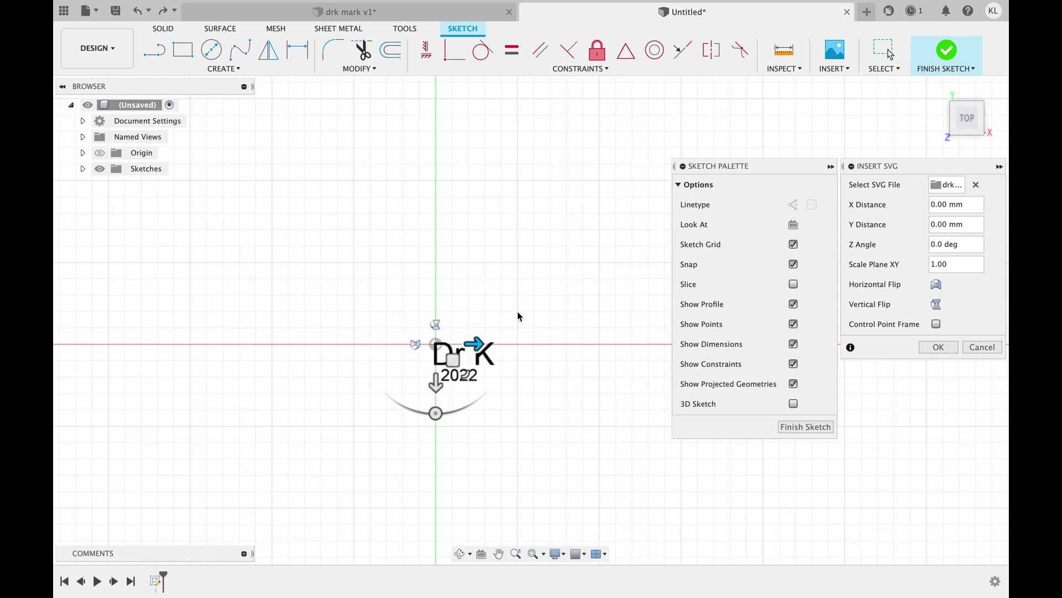
{"action": "left_click_drag", "start_coordinate": [465, 375], "coordinate": [562, 428]}
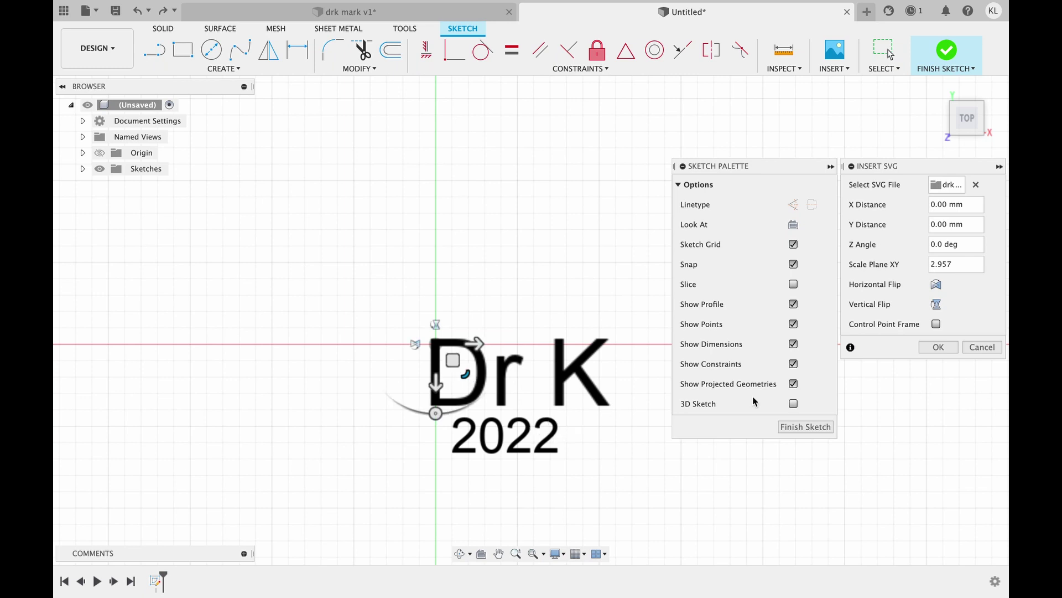
{"action": "left_click", "coordinate": [936, 347]}
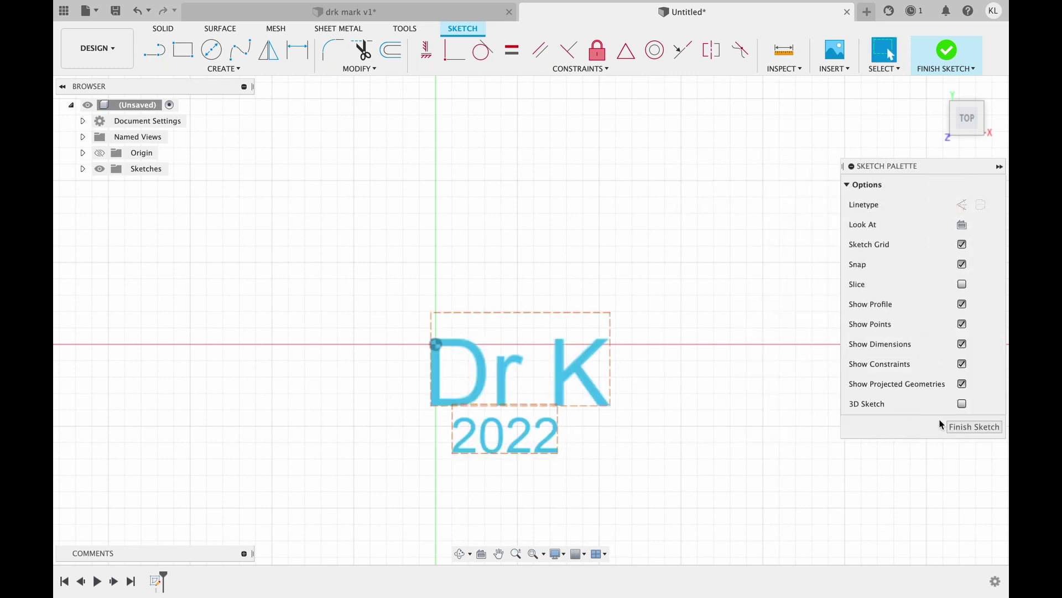
{"action": "left_click", "coordinate": [964, 426]}
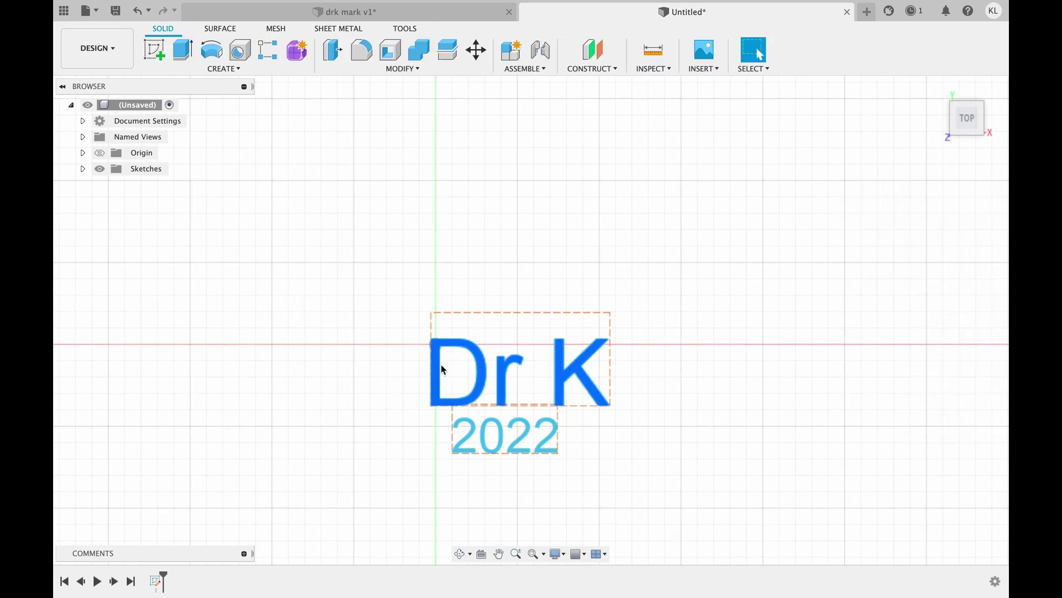
Extrude the Dr K and 2022 text outlines 2.5 mm as a new body.
{"action": "left_click", "coordinate": [475, 427]}
{"action": "key", "text": "e"}
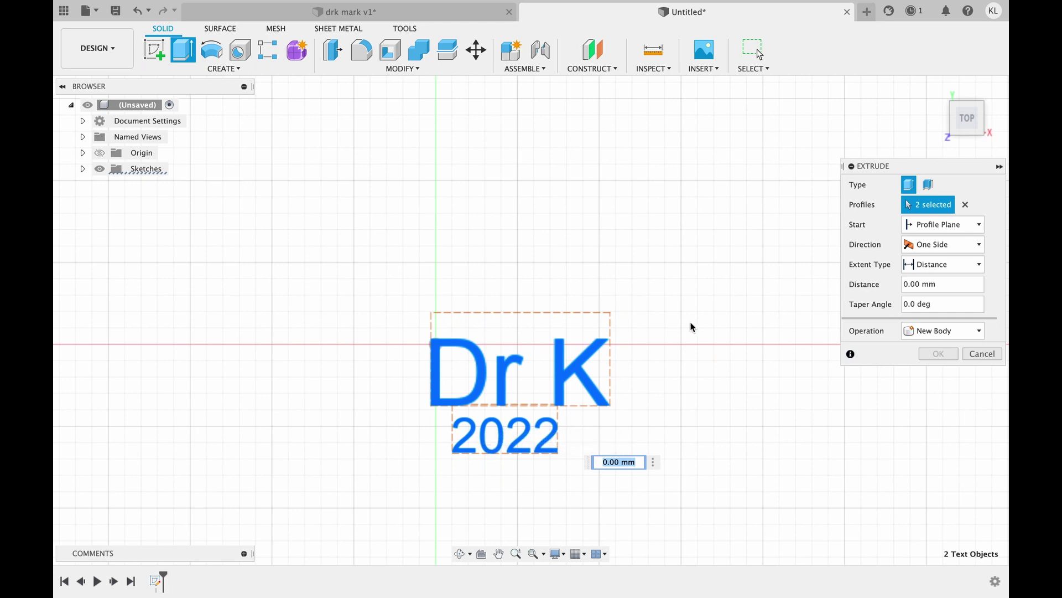
{"action": "type", "text": "2.5"}
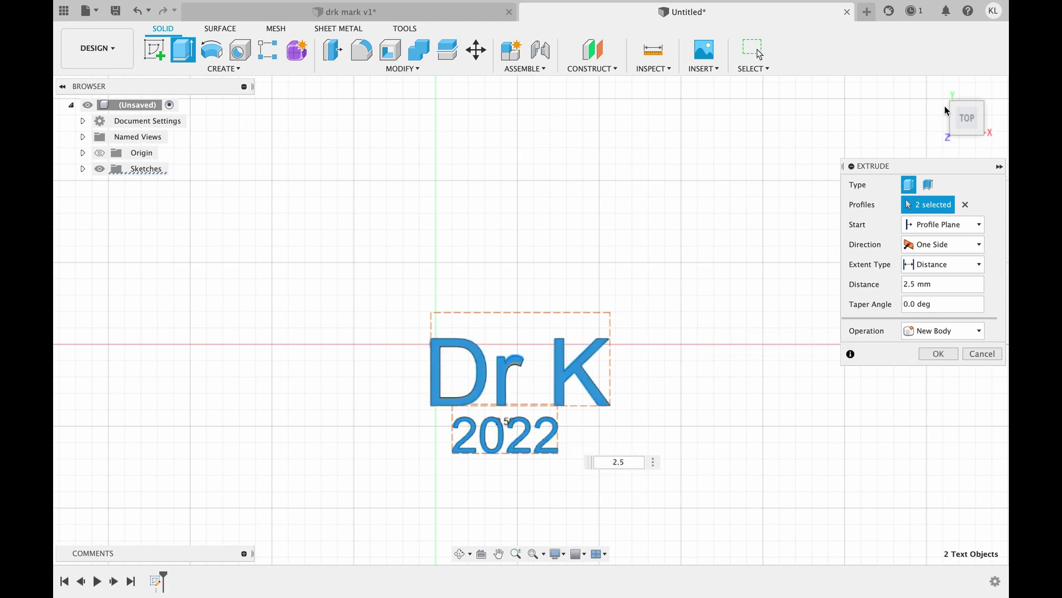
{"action": "mouse_move", "coordinate": [952, 101]}
{"action": "left_mouse_down"}
{"action": "mouse_move", "coordinate": [963, 109]}
{"action": "mouse_move", "coordinate": [933, 101]}
{"action": "left_mouse_up"}
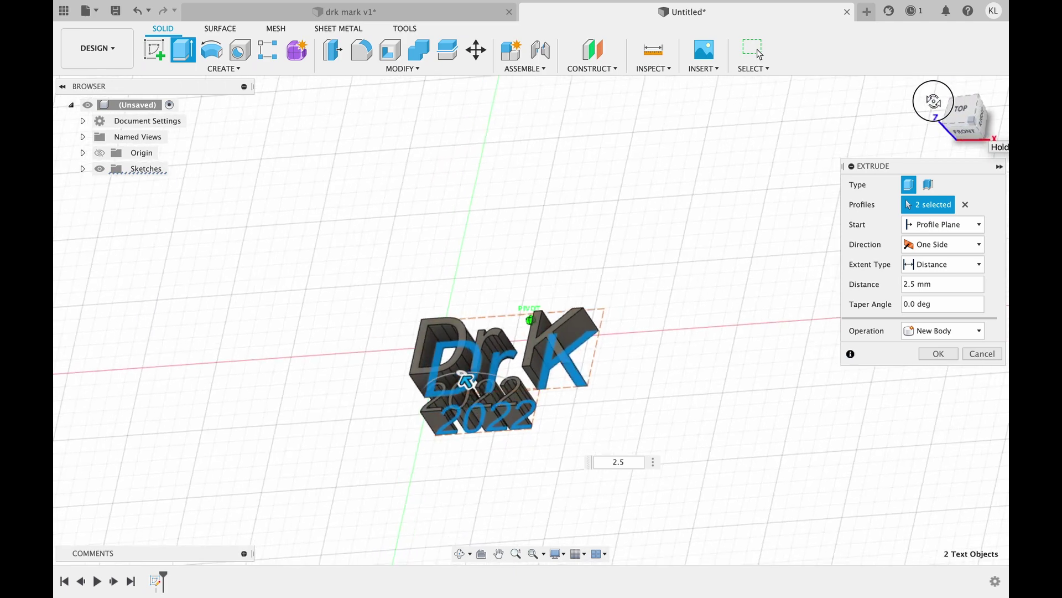
{"action": "left_click", "coordinate": [944, 354]}
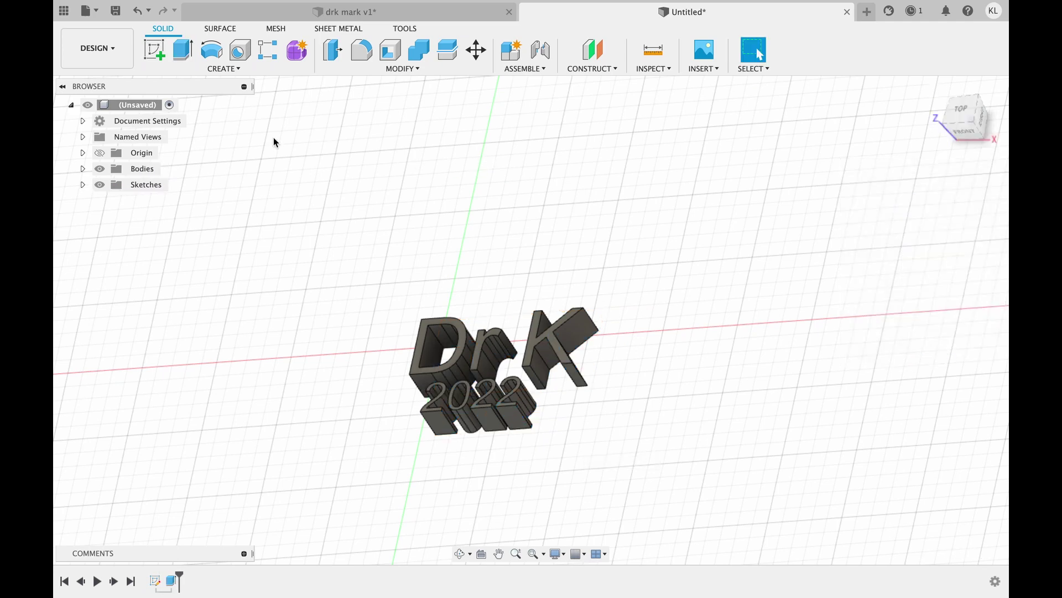
Start a box on the ground plane, viewing the lettering from the top.
{"action": "left_click", "coordinate": [236, 71]}
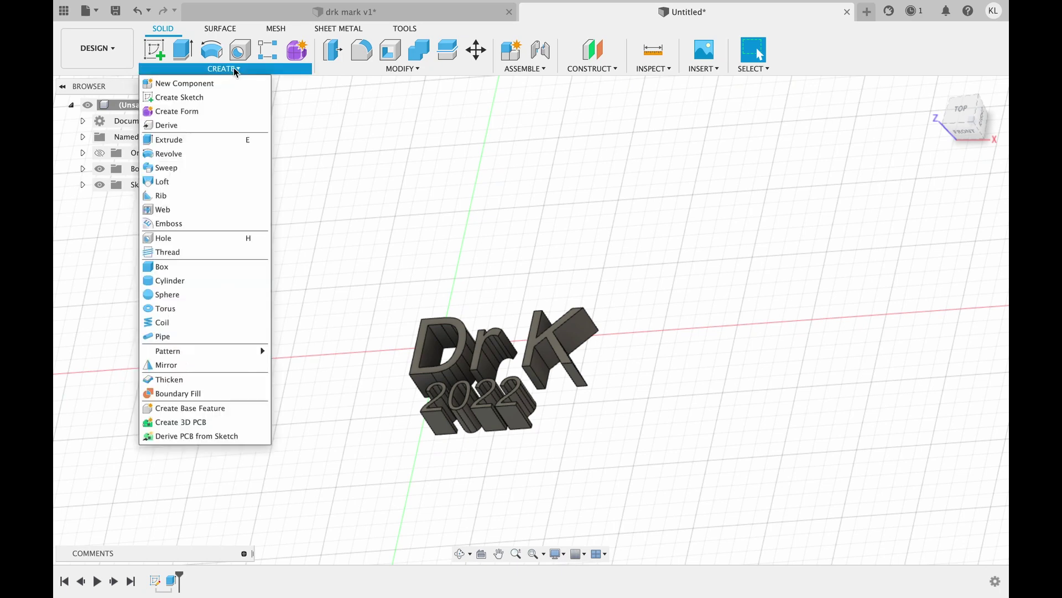
{"action": "left_click", "coordinate": [201, 266]}
{"action": "left_click", "coordinate": [453, 343]}
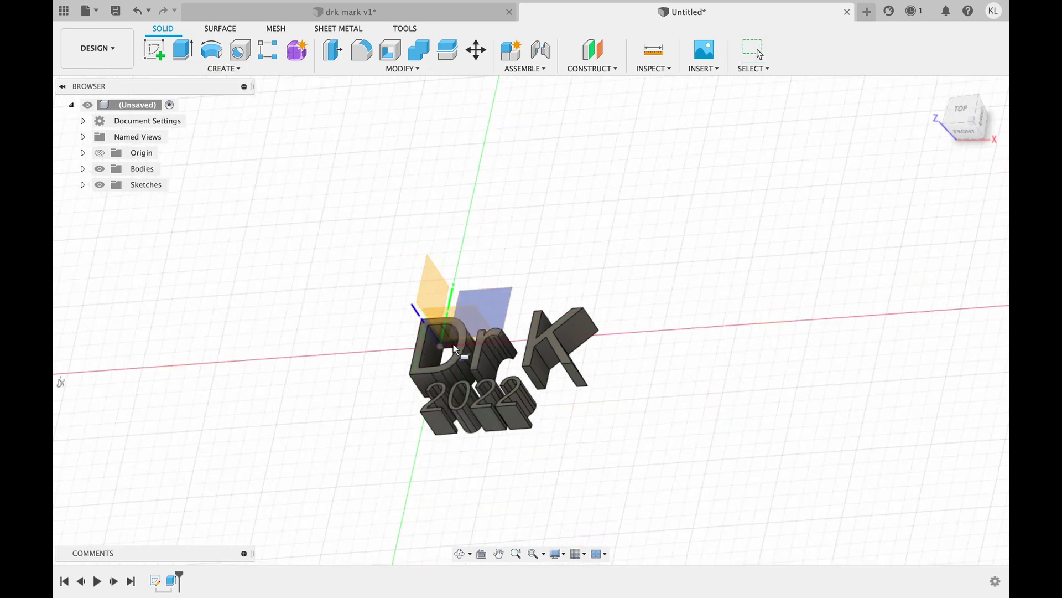
{"action": "left_click", "coordinate": [490, 303]}
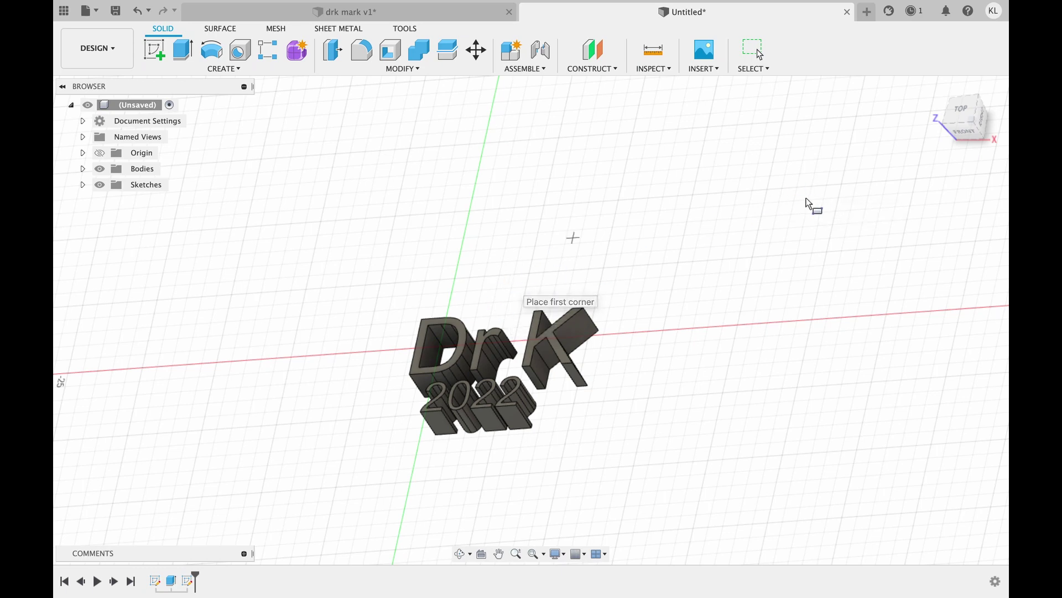
{"action": "left_click", "coordinate": [963, 114]}
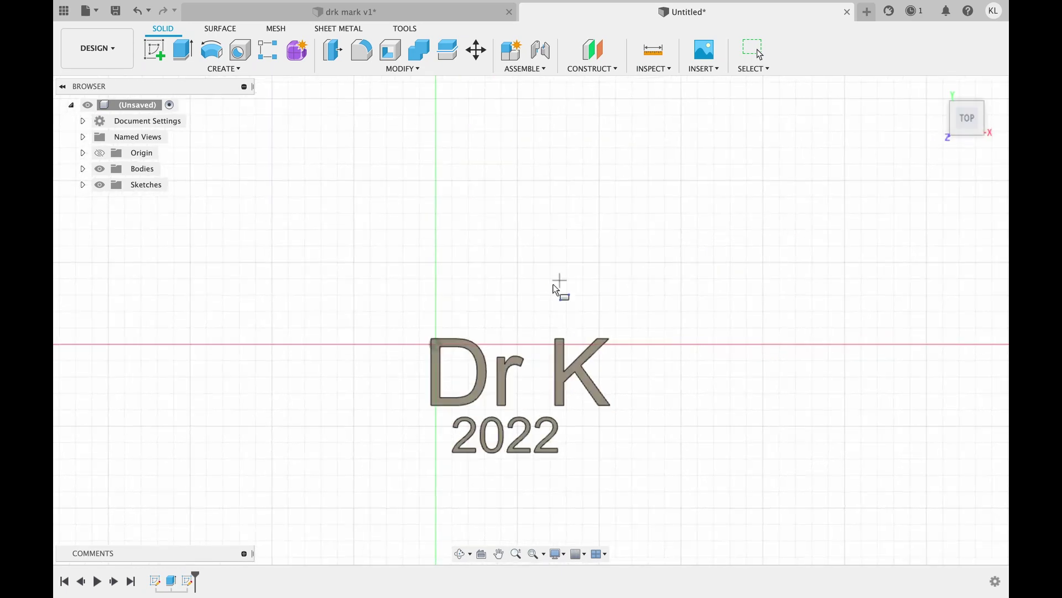
Draw a 14.36 × 10.831 mm base around the lettering and join it 15 mm deep below.
{"action": "left_click", "coordinate": [395, 305]}
{"action": "left_click", "coordinate": [639, 481]}
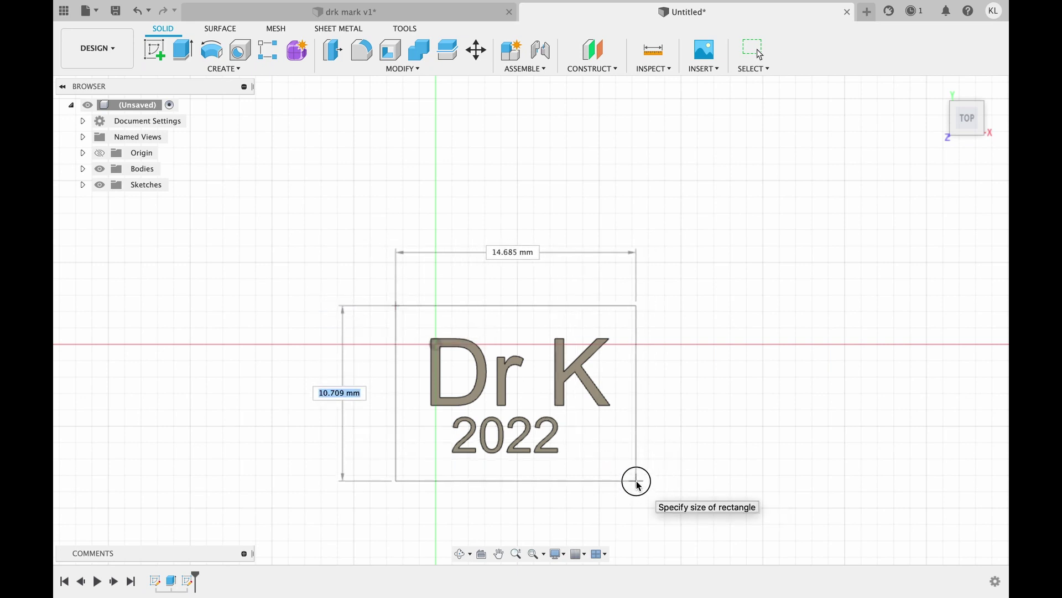
{"action": "key", "text": "Tab"}
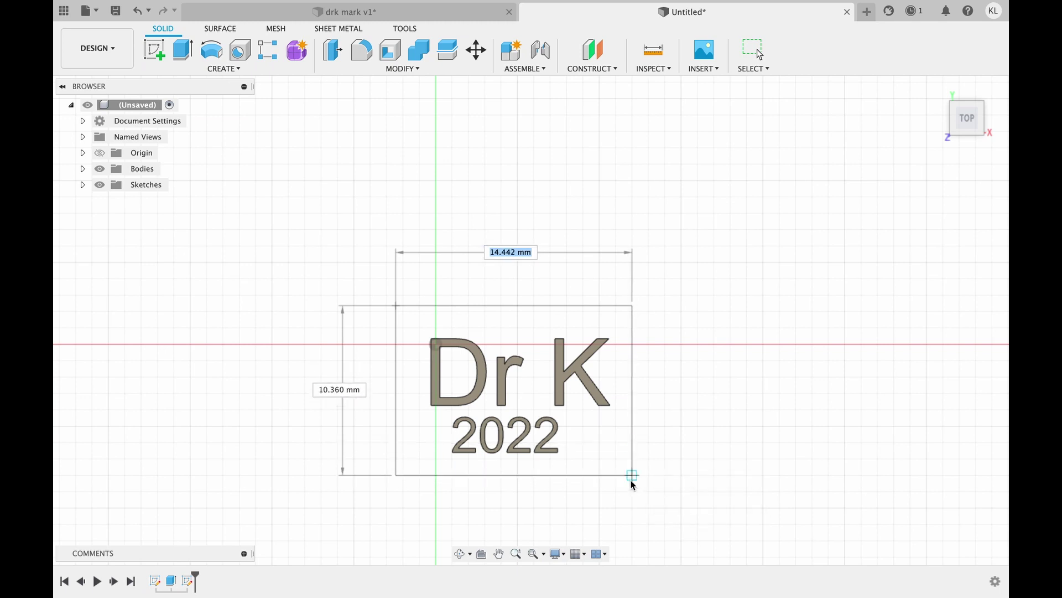
{"action": "left_click", "coordinate": [630, 483]}
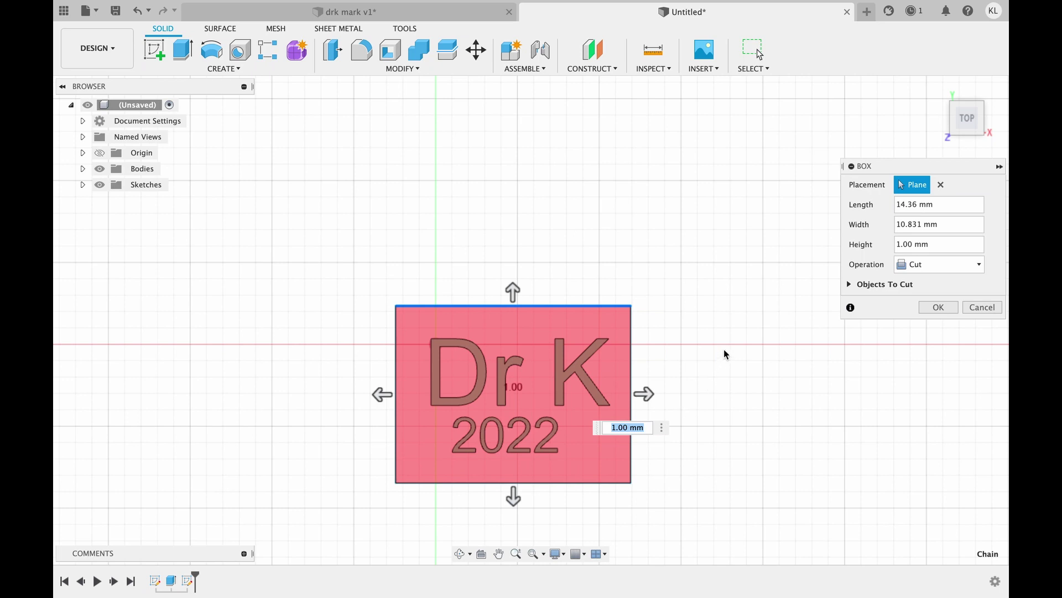
{"action": "type", "text": "-10"}
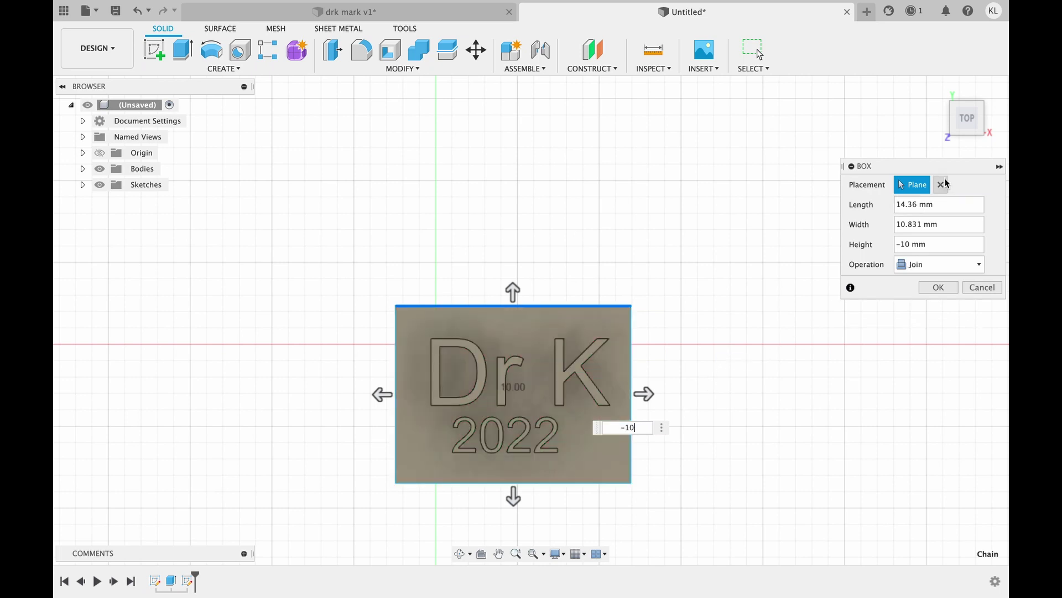
{"action": "mouse_move", "coordinate": [980, 133]}
{"action": "left_click_drag", "start_coordinate": [980, 133], "coordinate": [947, 95]}
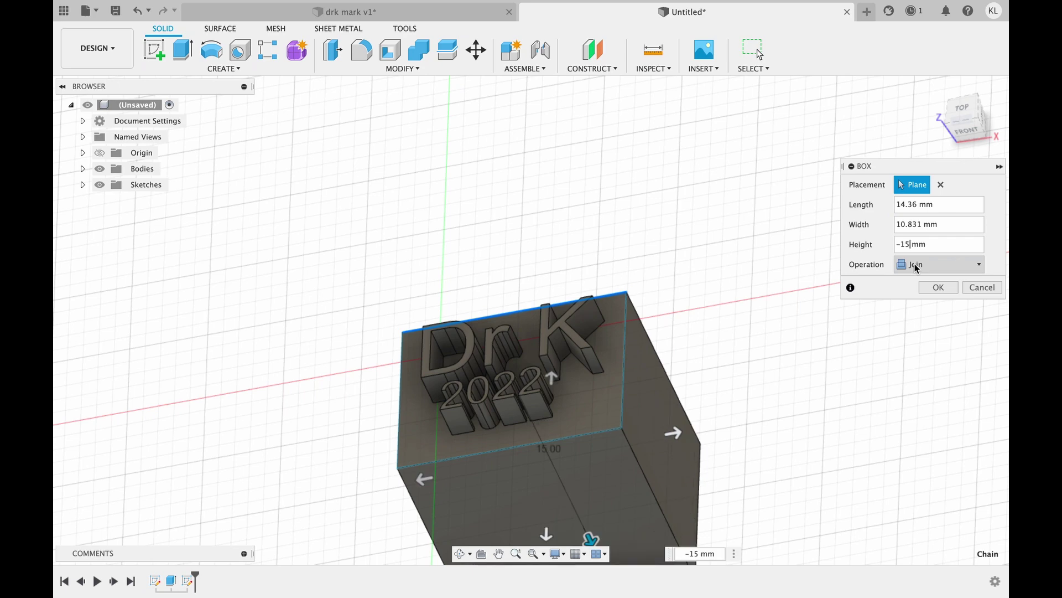
{"action": "left_click", "coordinate": [934, 290]}
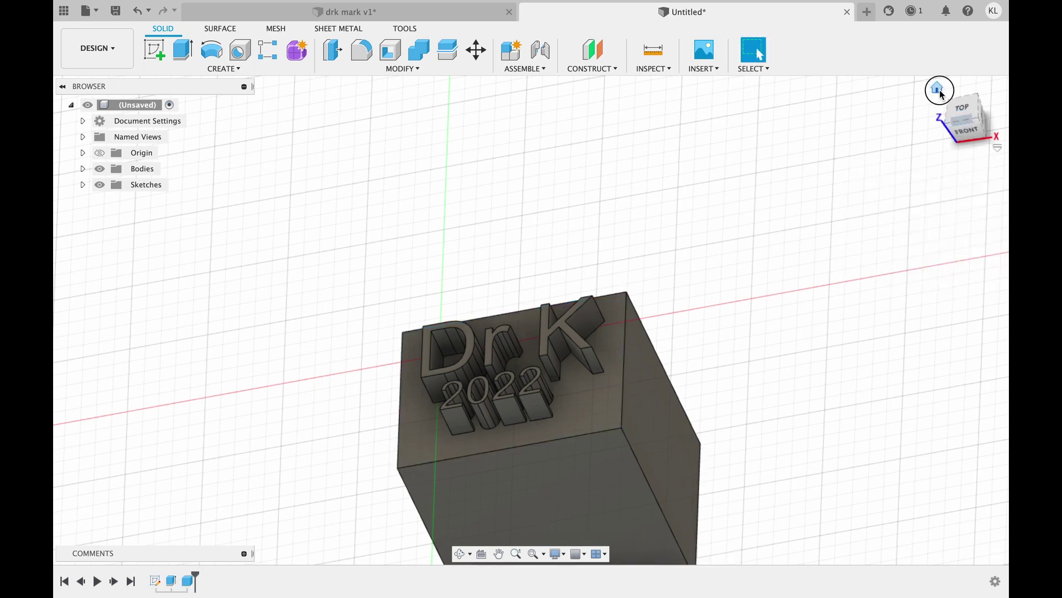
{"action": "left_click", "coordinate": [940, 93]}
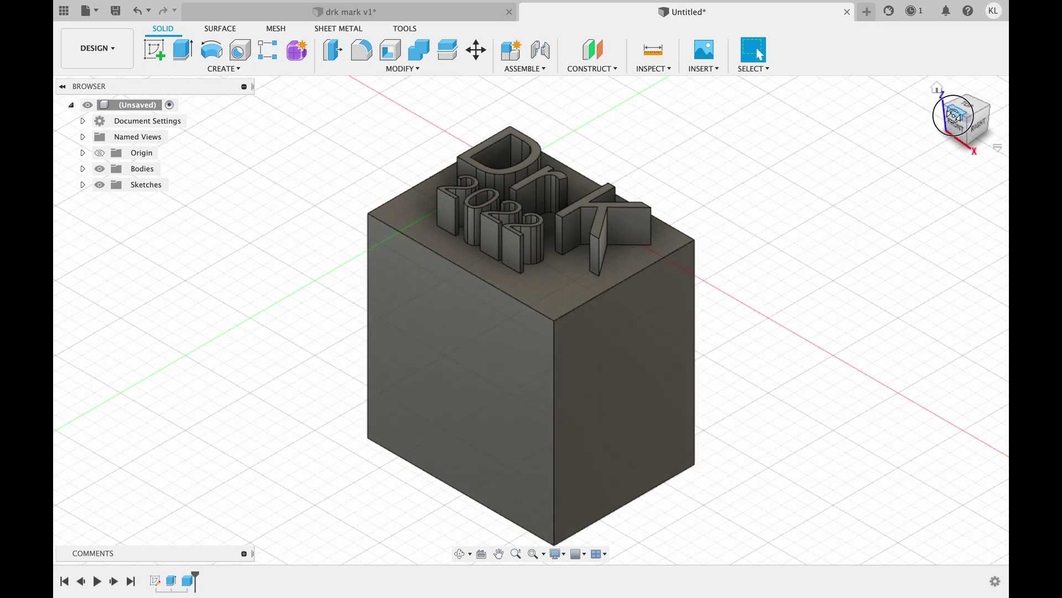
{"action": "mouse_move", "coordinate": [953, 119]}
{"action": "left_mouse_down"}
{"action": "mouse_move", "coordinate": [946, 126]}
{"action": "mouse_move", "coordinate": [956, 90]}
{"action": "mouse_move", "coordinate": [960, 108]}
{"action": "left_mouse_up"}
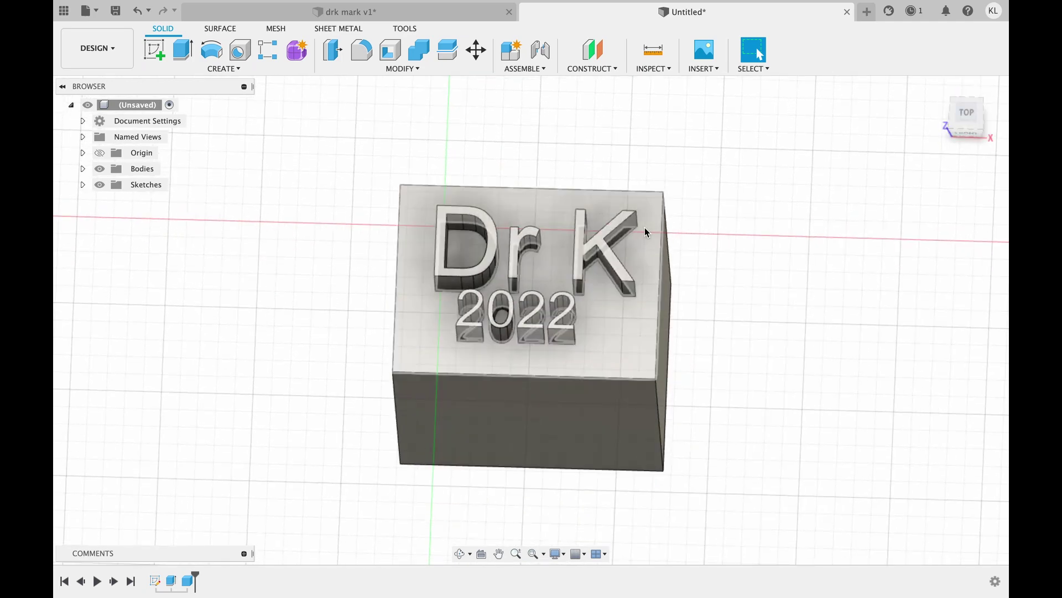